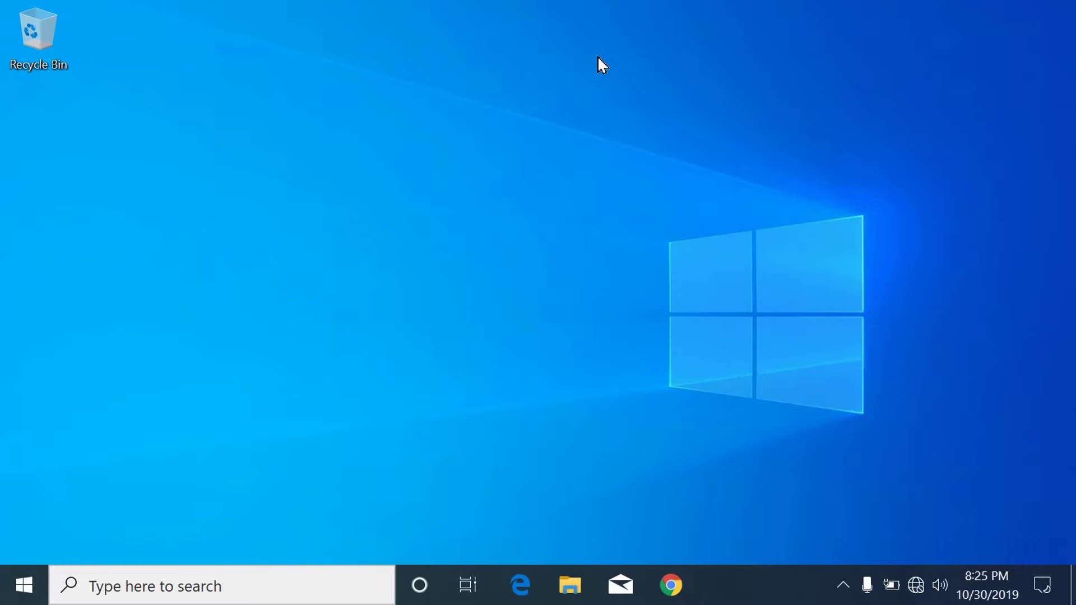
- Open Personalize from the desktop's right-click menu to reach the Background settings page
{"action": "right_click", "coordinate": [500, 131]}
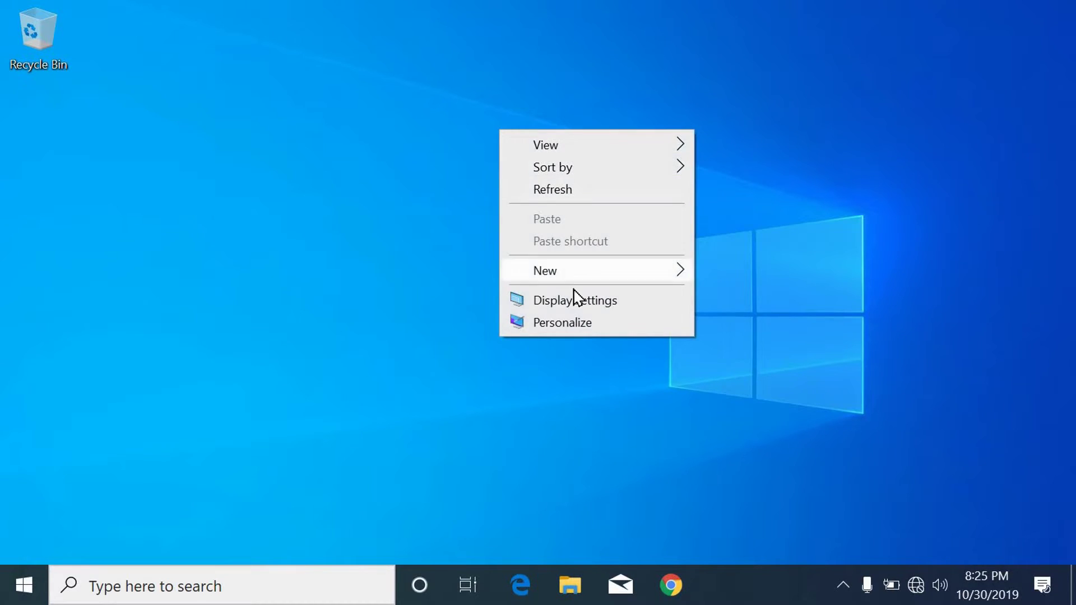
{"action": "left_click", "coordinate": [571, 322]}
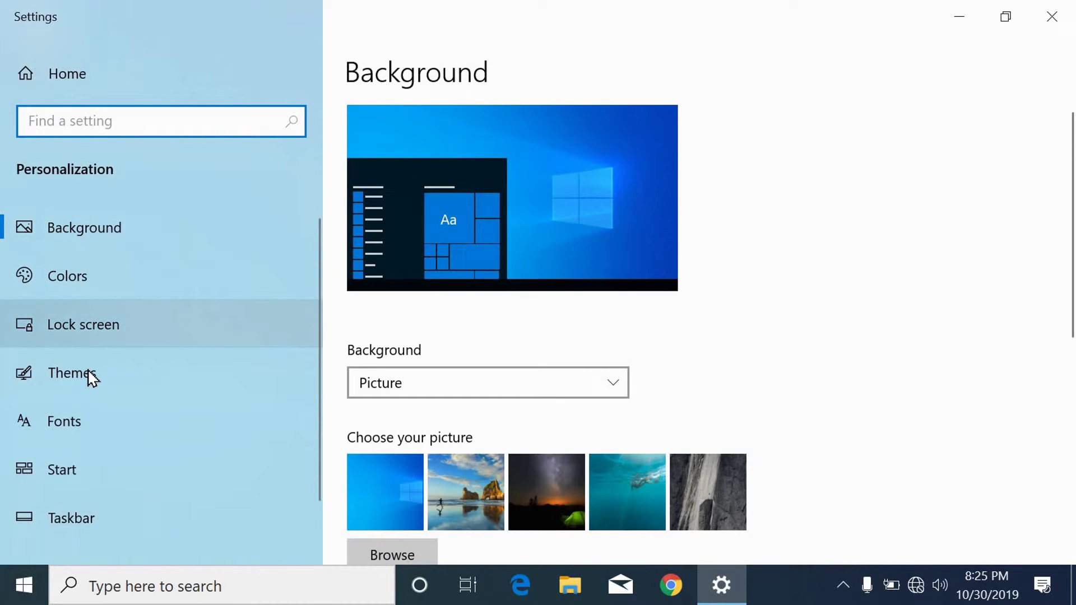
- Open Desktop icon settings from the Related Settings section of the Themes page
{"action": "left_click", "coordinate": [76, 383]}
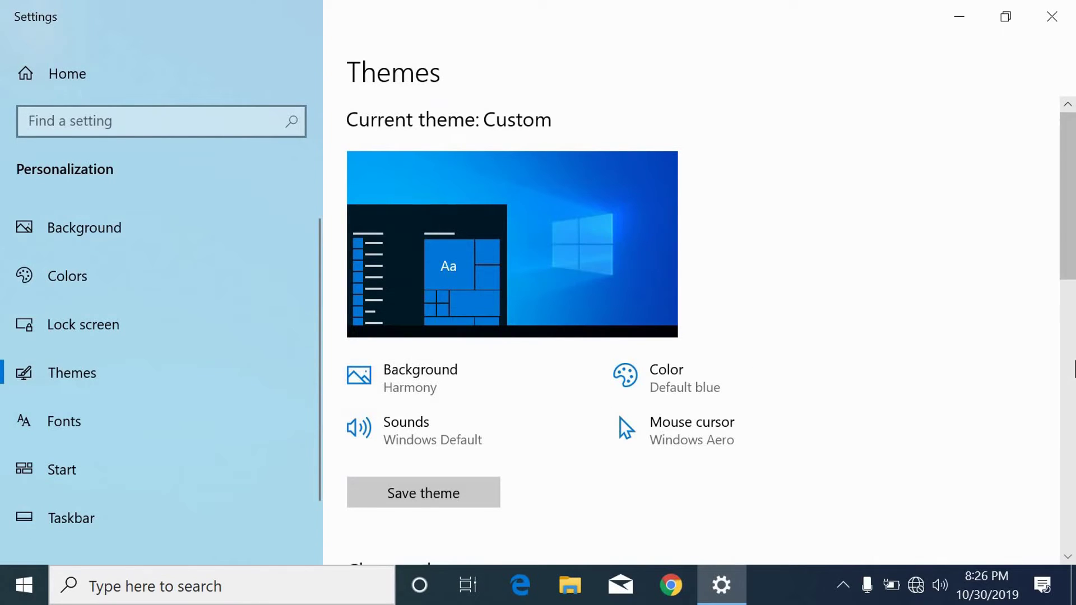
{"action": "left_click", "coordinate": [1075, 368]}
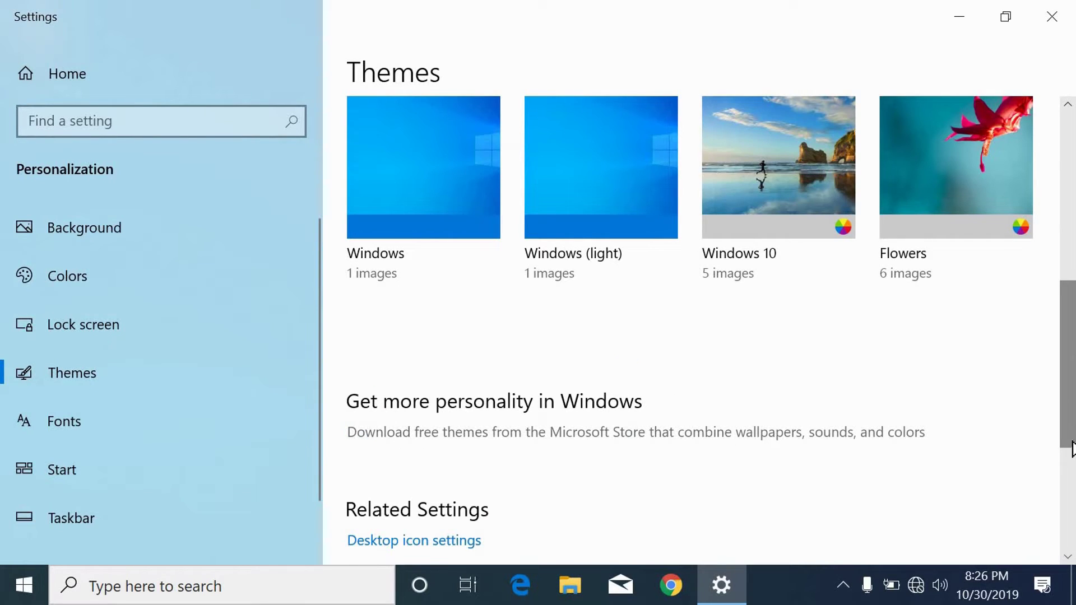
{"action": "left_click_drag", "start_coordinate": [1073, 415], "coordinate": [1071, 493]}
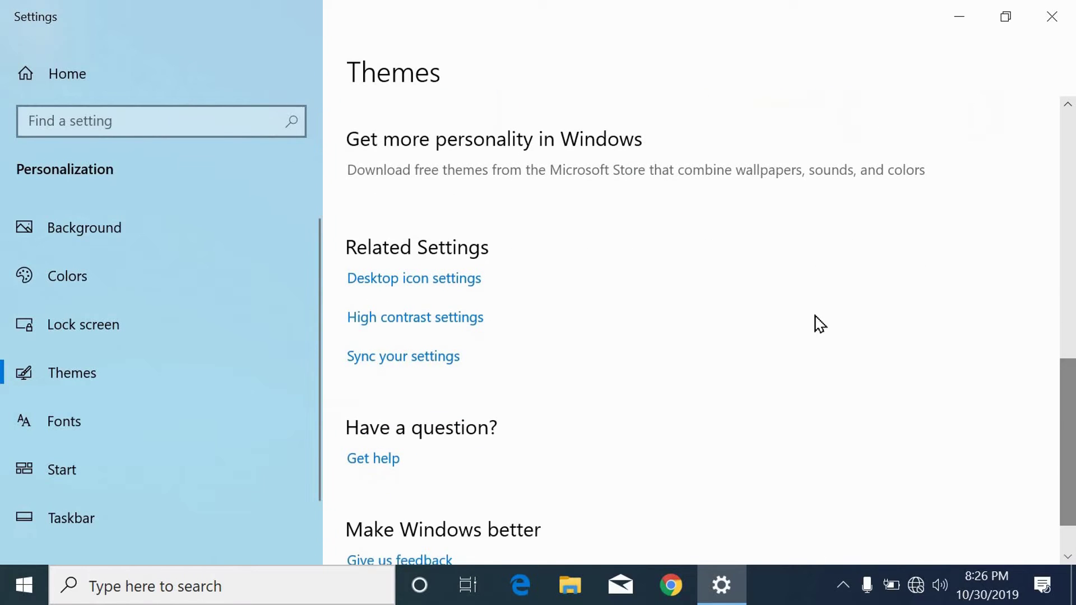
{"action": "left_click", "coordinate": [442, 286]}
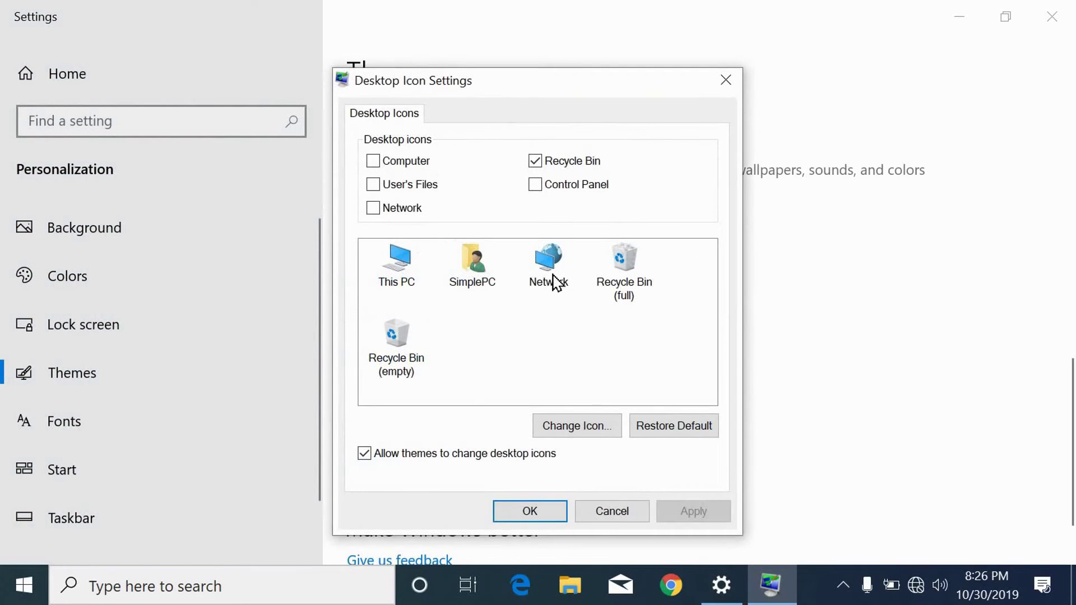
- Enable the Computer, User's Files and Control Panel desktop icons, confirm, and close Settings
{"action": "left_click", "coordinate": [422, 168]}
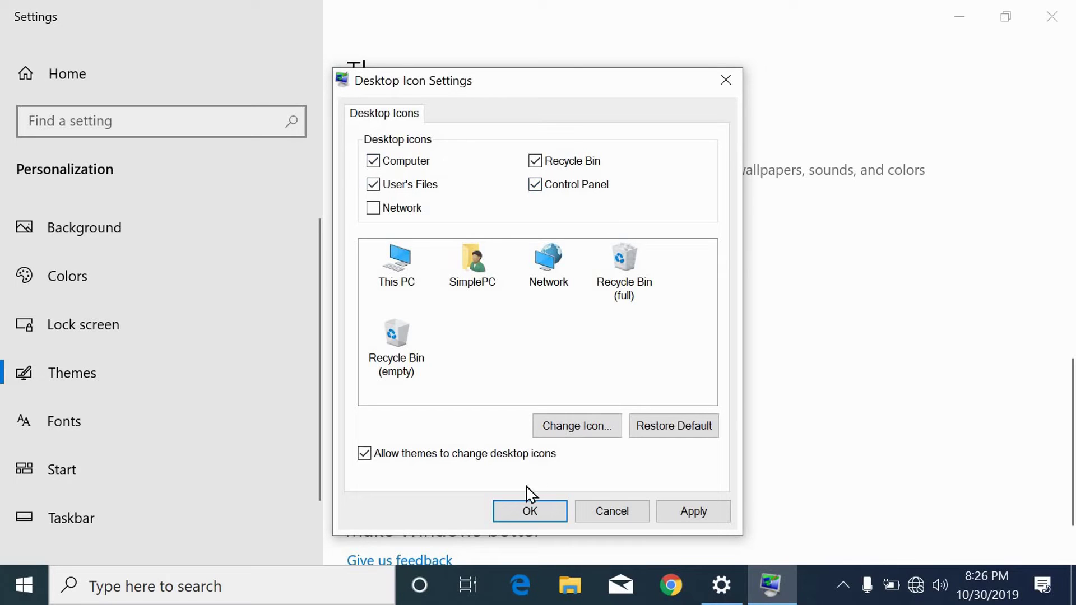
{"action": "left_click", "coordinate": [521, 511]}
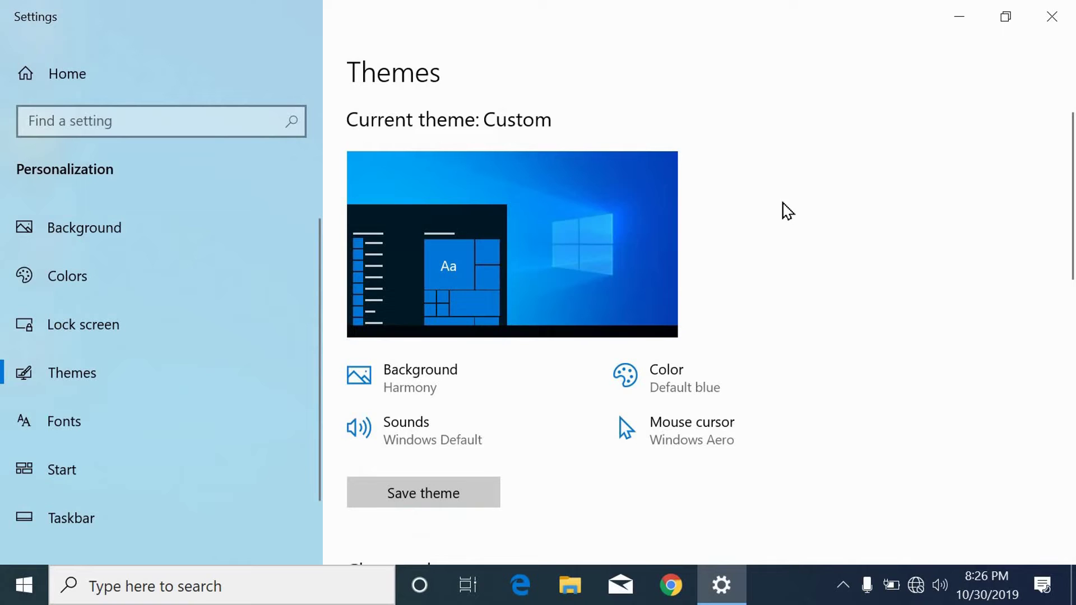
{"action": "left_click", "coordinate": [1052, 21]}
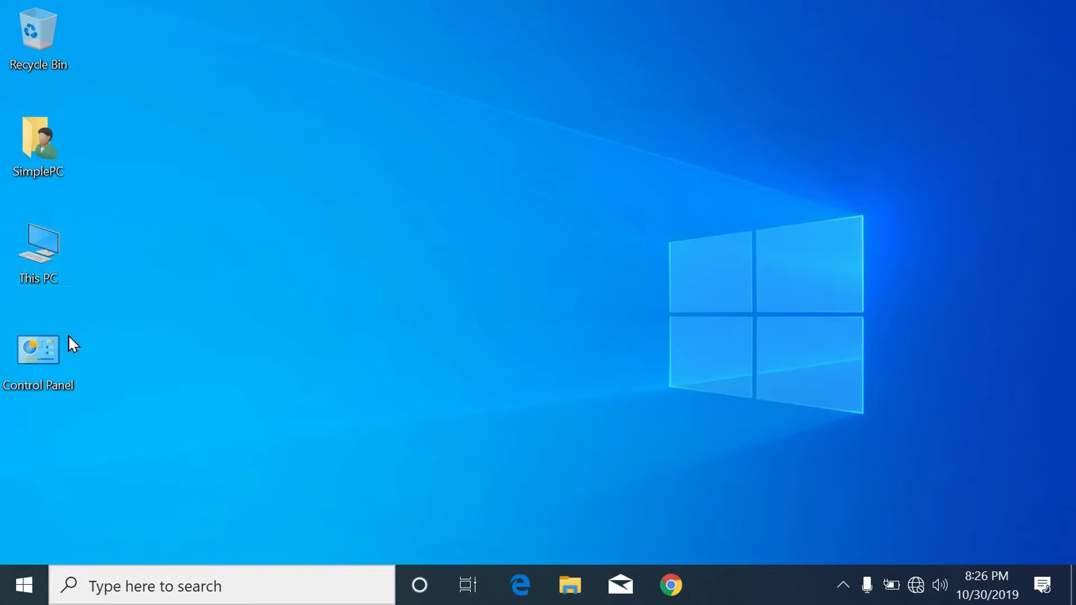
{"action": "double_click", "coordinate": [59, 347]}
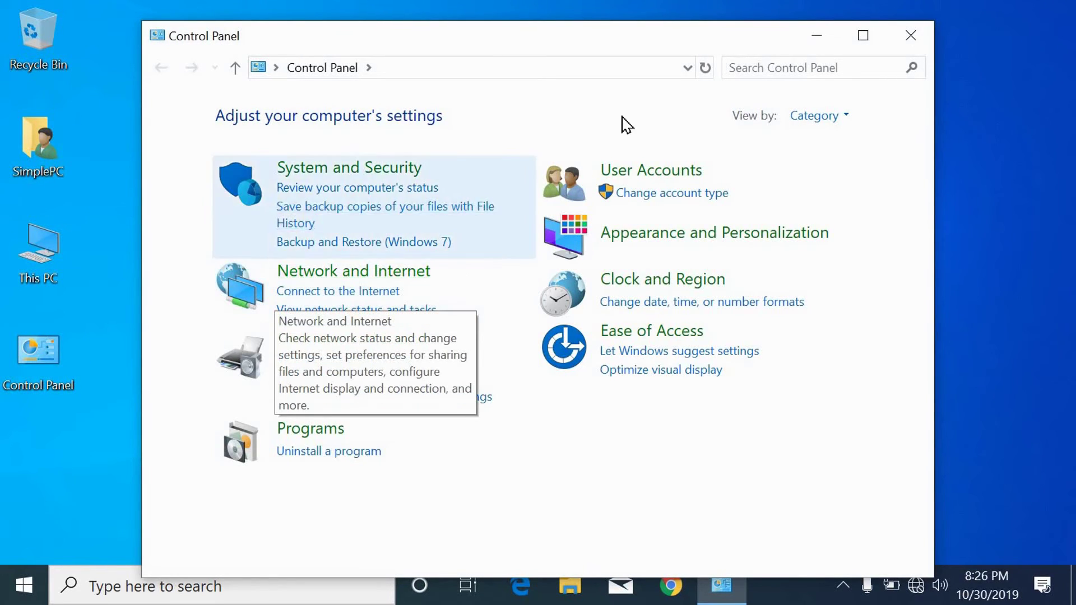
{"action": "left_click", "coordinate": [910, 41]}
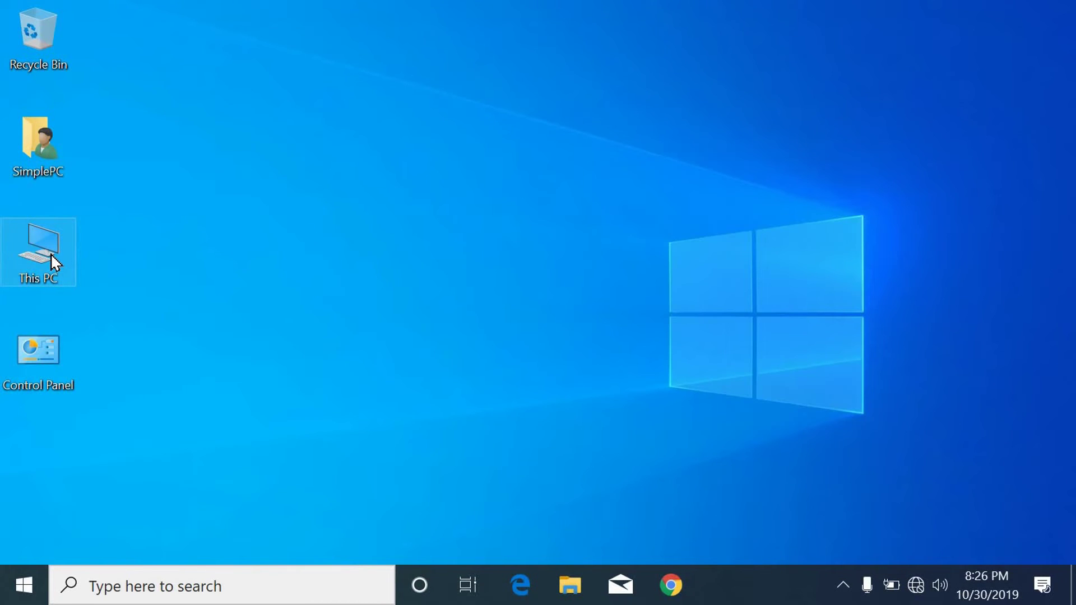
{"action": "double_click", "coordinate": [51, 256]}
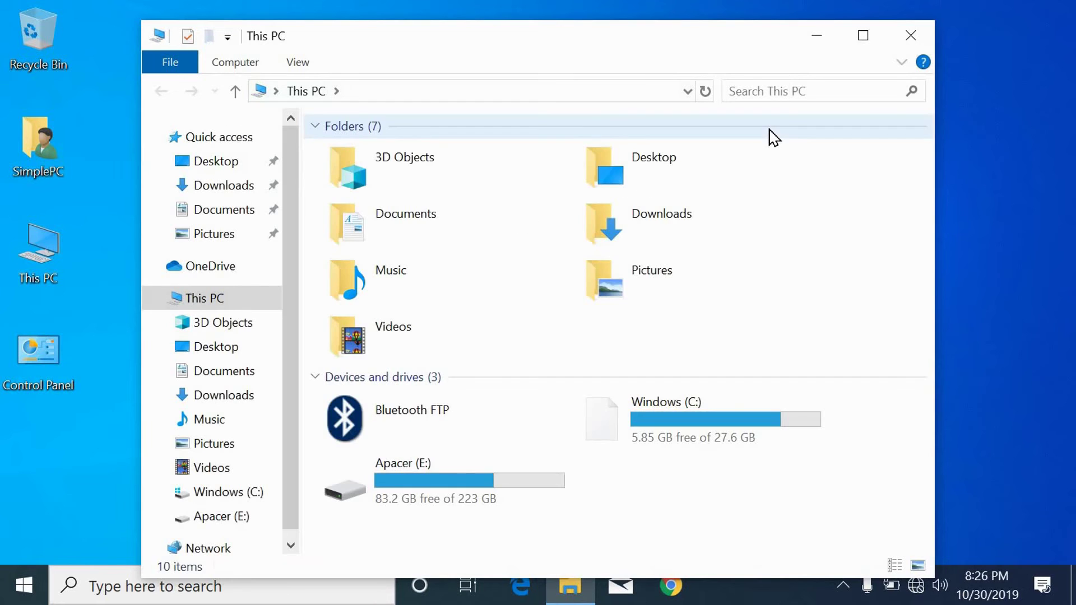
{"action": "left_click", "coordinate": [914, 35]}
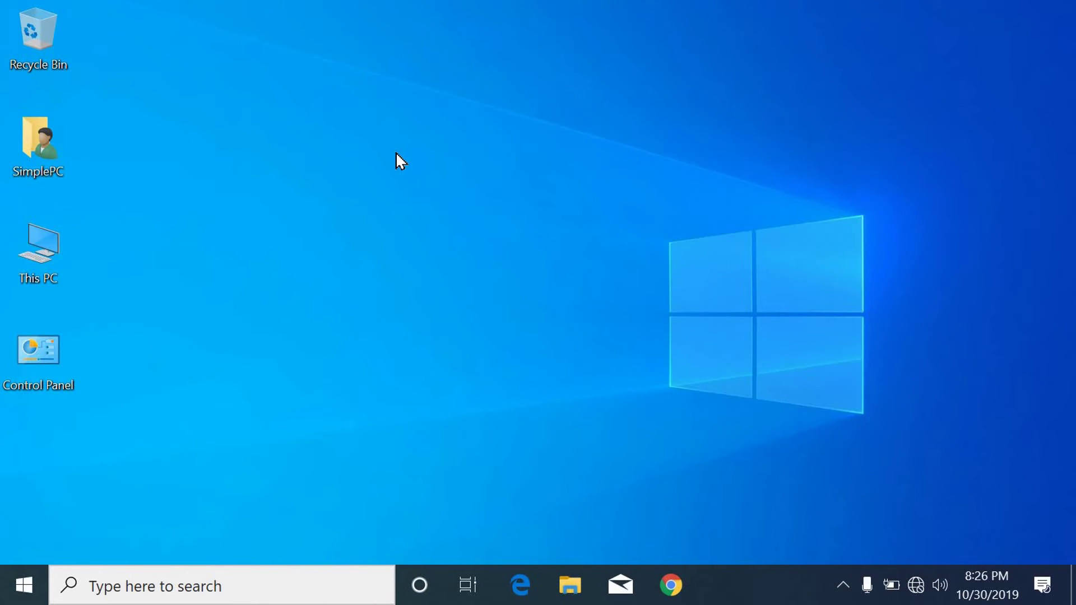